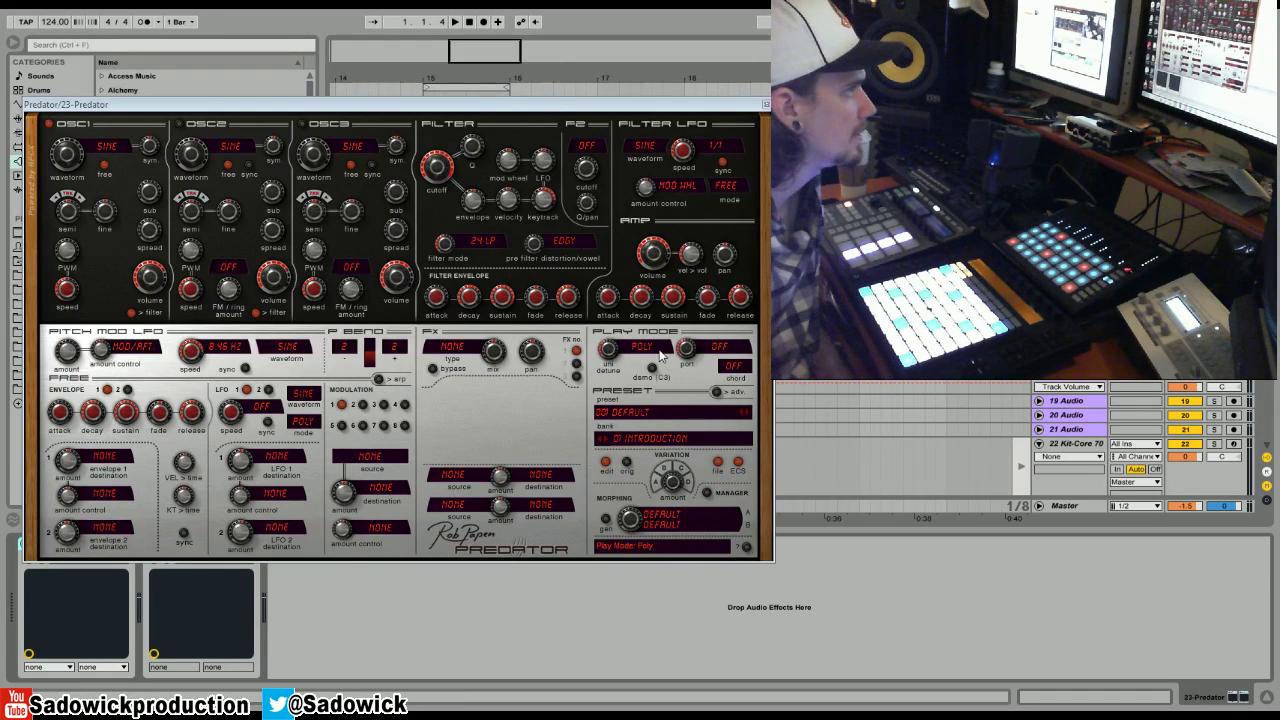
# - Load the Default preset and set the main AMP volume to 0 dB
pyautogui.click(605, 411)
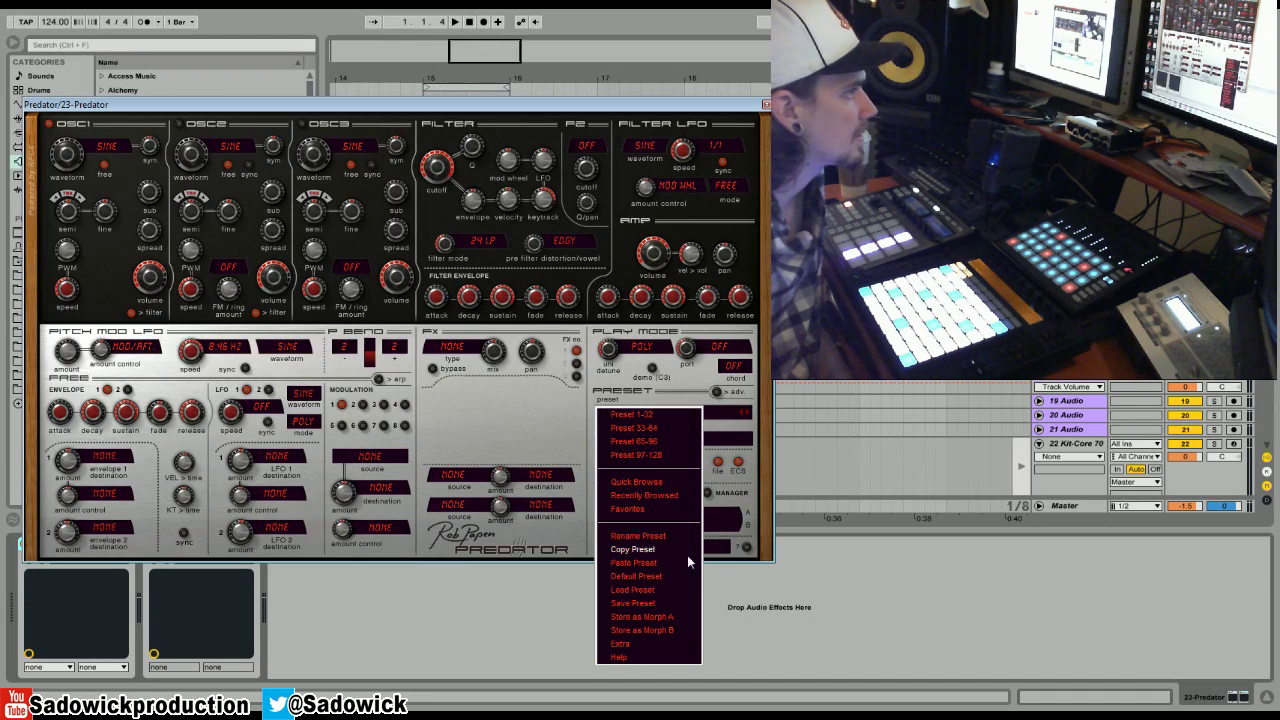
pyautogui.click(674, 577)
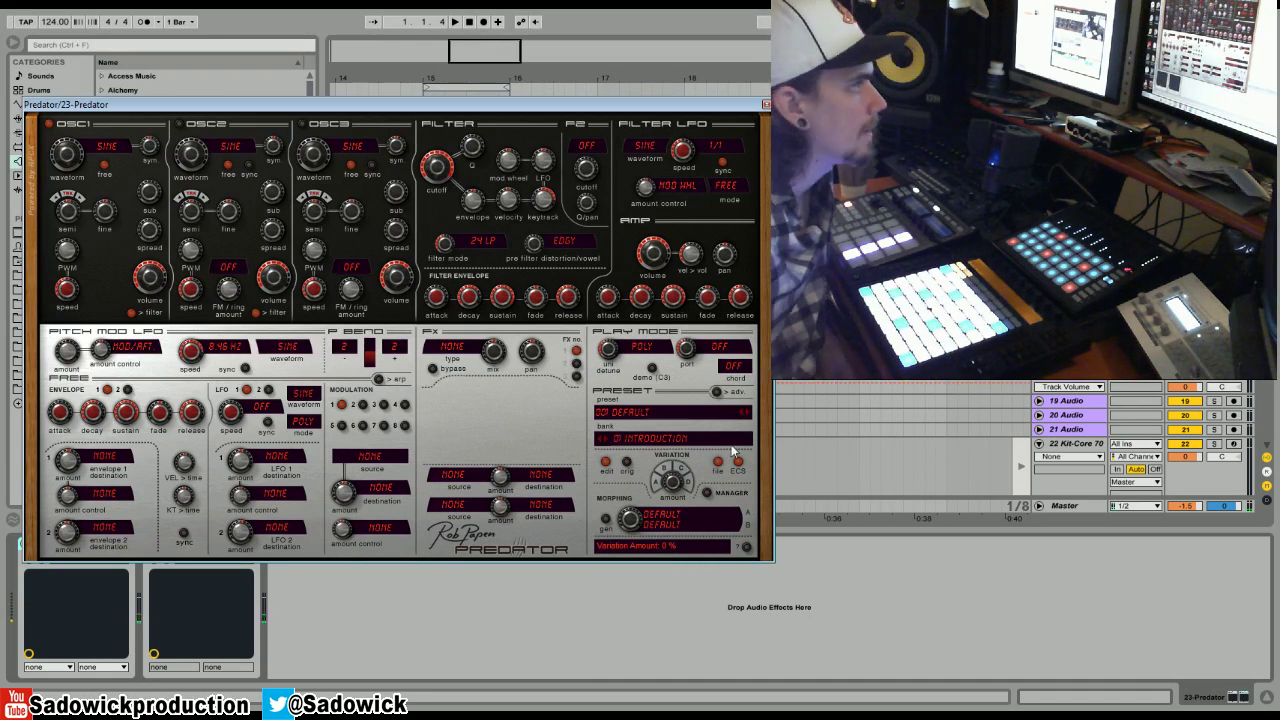
pyautogui.keyDown('ctrl'); pyautogui.click(655, 260); pyautogui.keyUp('ctrl')
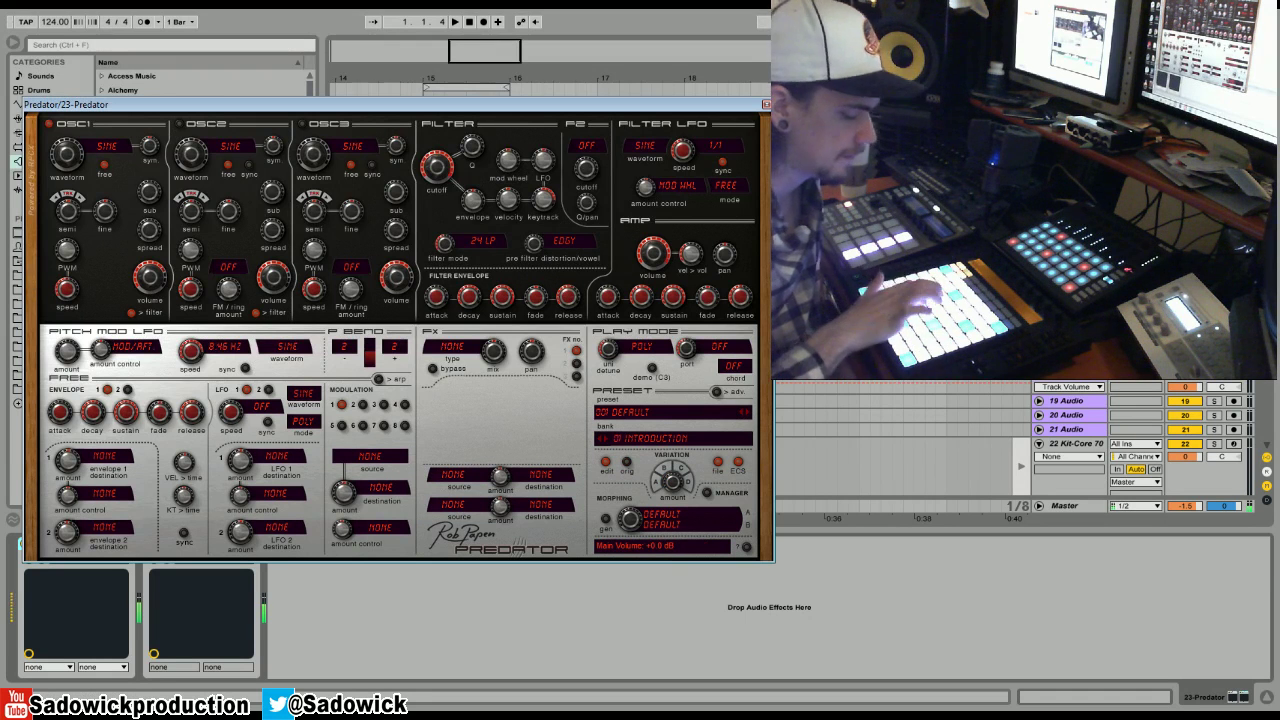
# - Switch oscillator 1 to the Saw waveform and raise its sub oscillator level
pyautogui.click(108, 147)
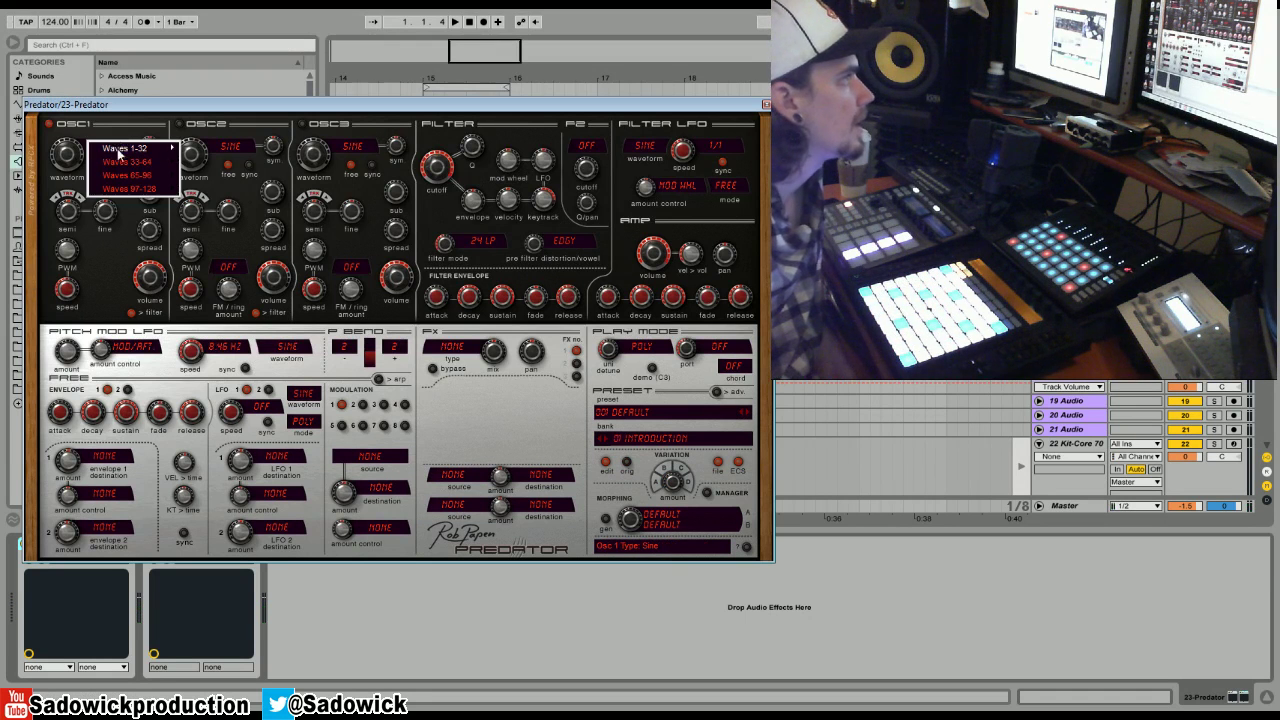
pyautogui.moveTo(124, 147)
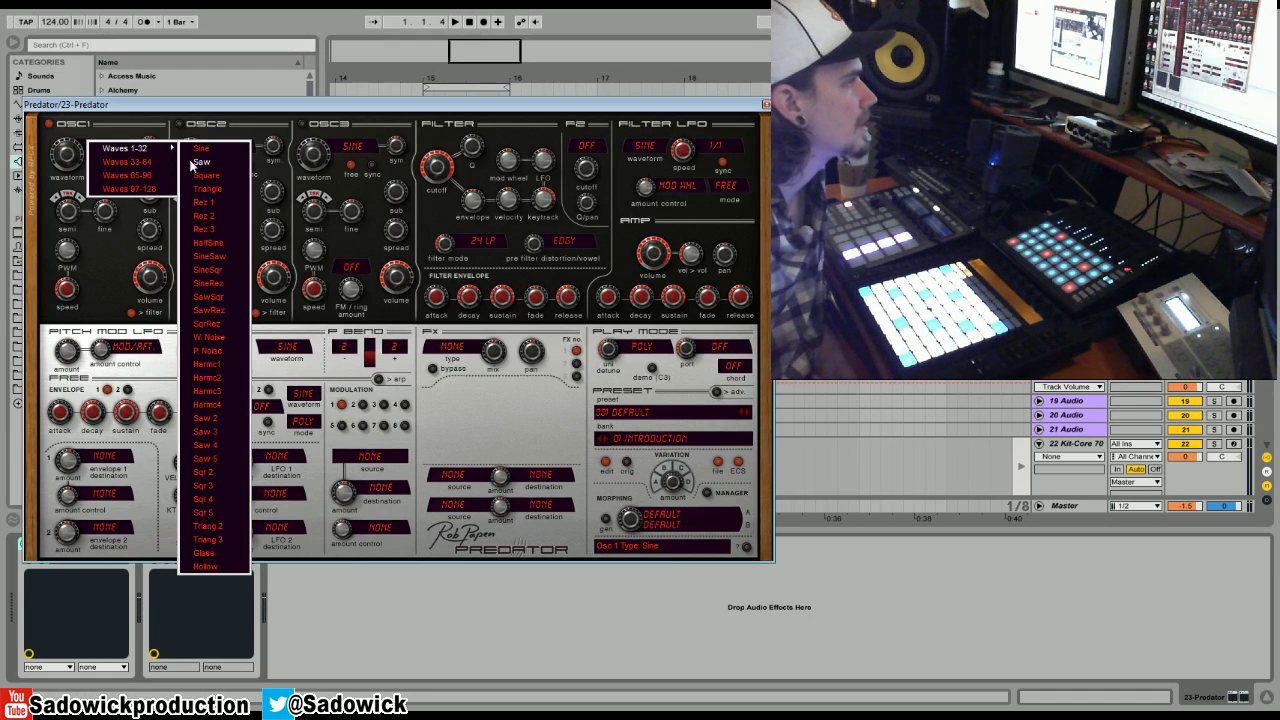
pyautogui.click(201, 162)
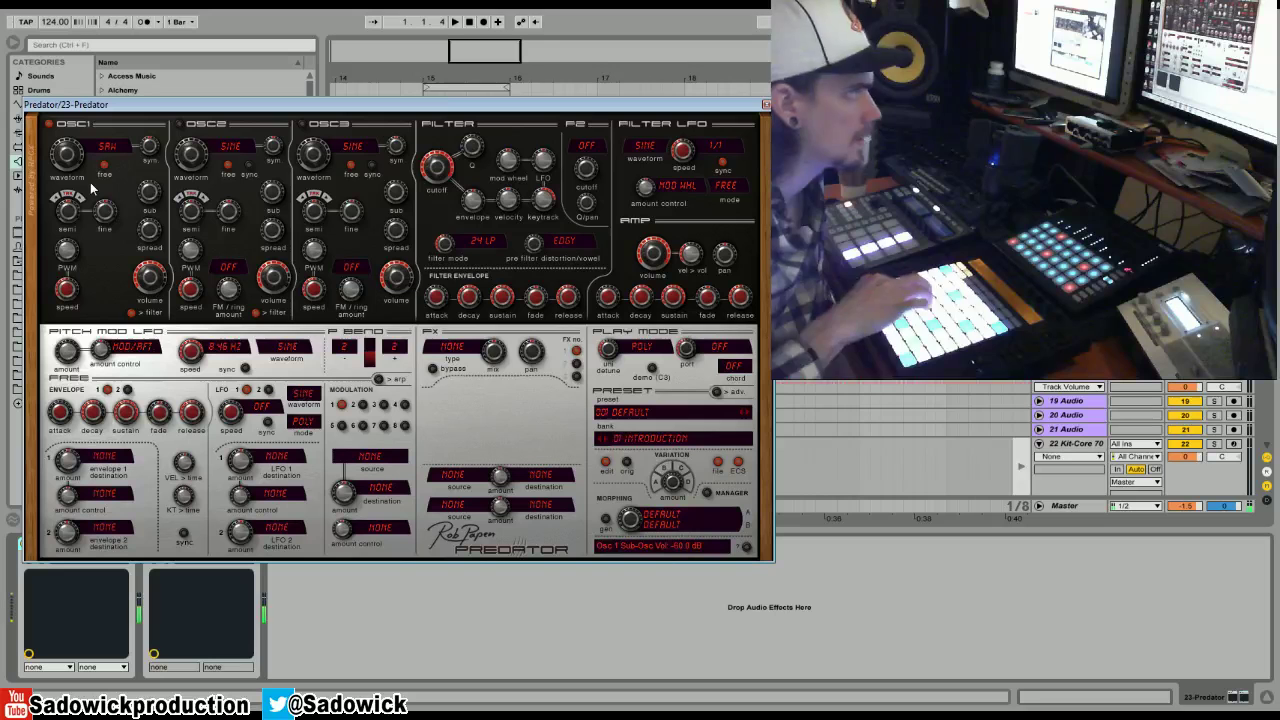
pyautogui.moveTo(160, 211); pyautogui.dragTo(153, 122)
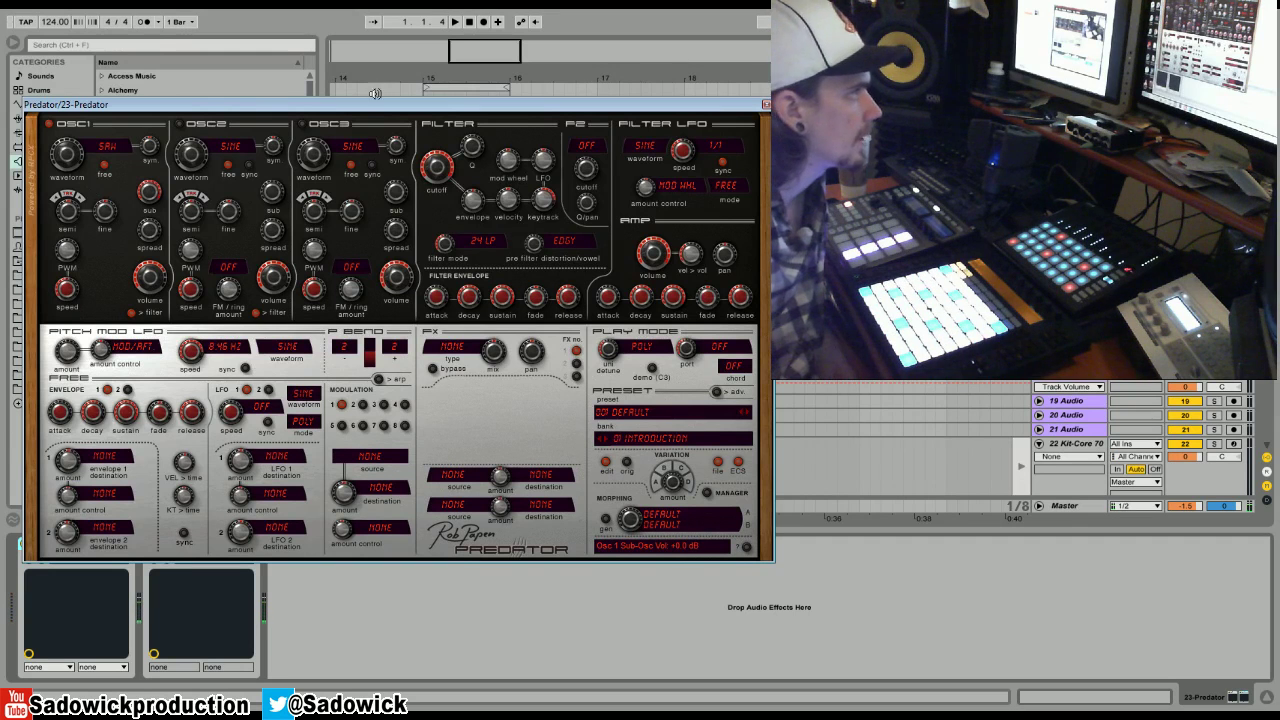
# - Set filter cutoff to 5.1 kHz and add 42 % Smooth pre-filter distortion
pyautogui.moveTo(445, 174)
pyautogui.moveTo(455, 187)
pyautogui.mouseDown()
pyautogui.moveTo(477, 266)
pyautogui.moveTo(443, 240)
pyautogui.moveTo(474, 205)
pyautogui.moveTo(448, 180)
pyautogui.mouseUp()
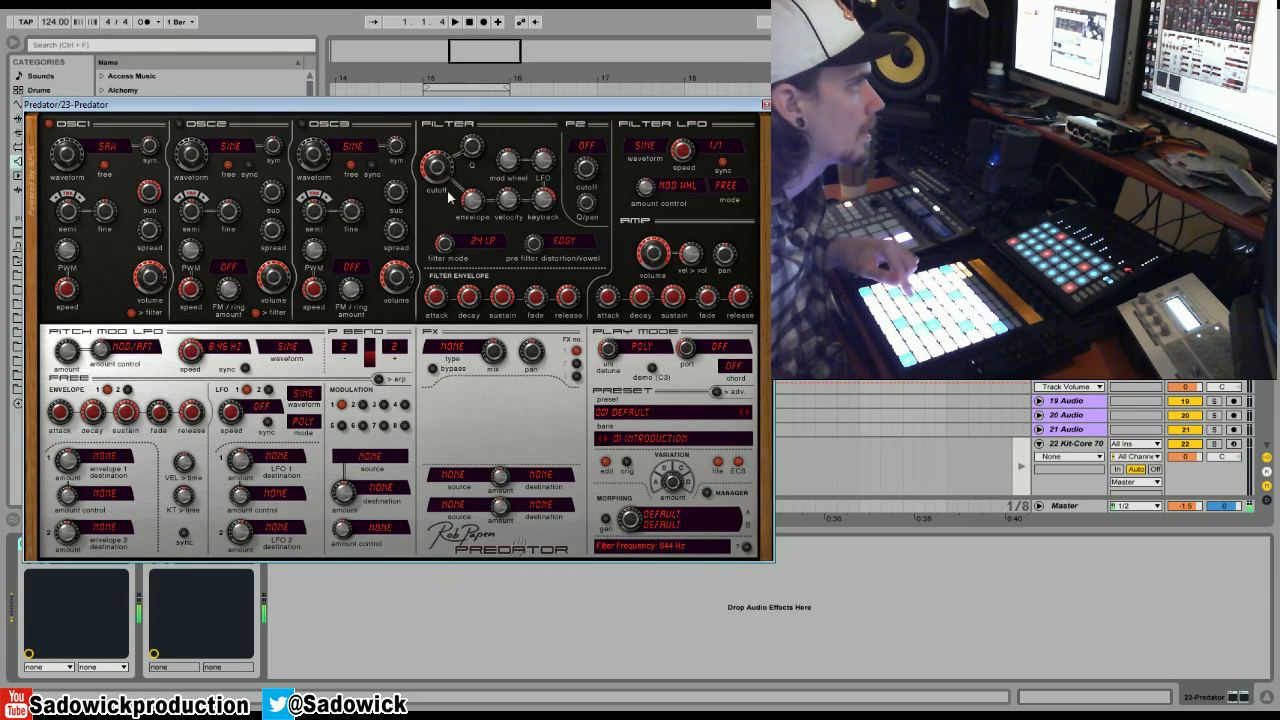
pyautogui.moveTo(443, 178); pyautogui.dragTo(447, 140)
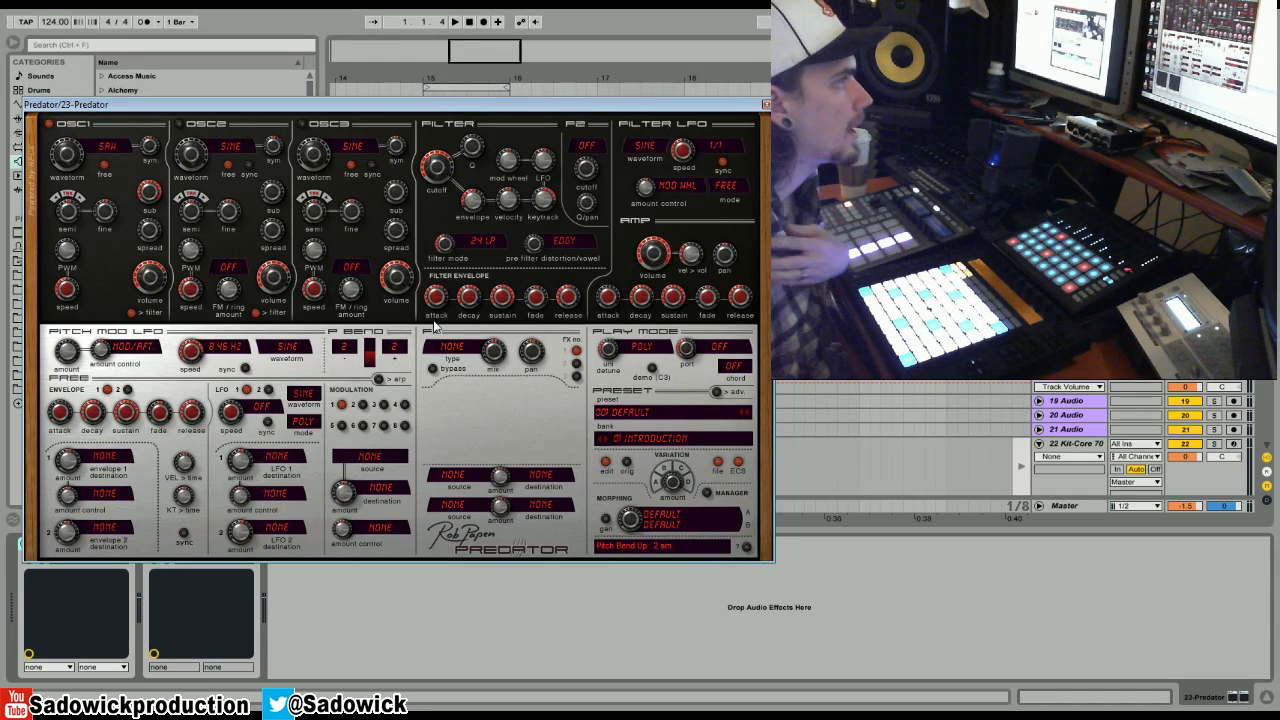
pyautogui.click(563, 243)
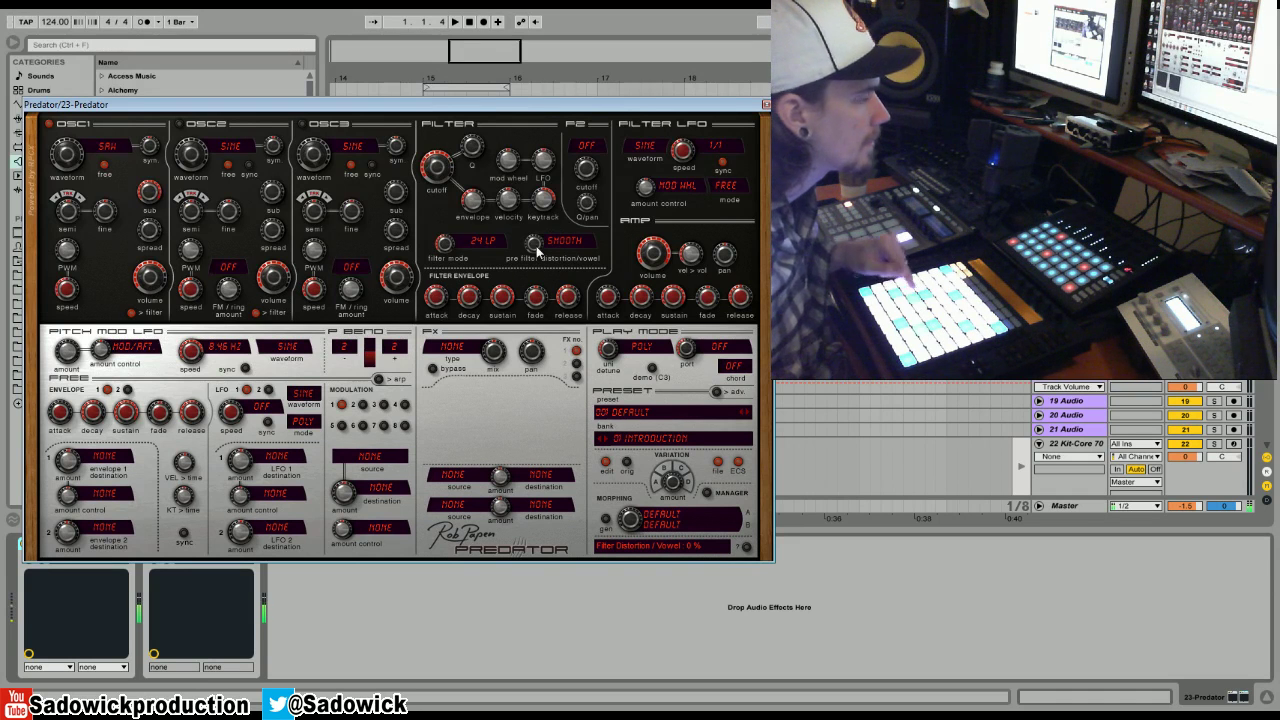
pyautogui.moveTo(541, 244); pyautogui.dragTo(537, 257)
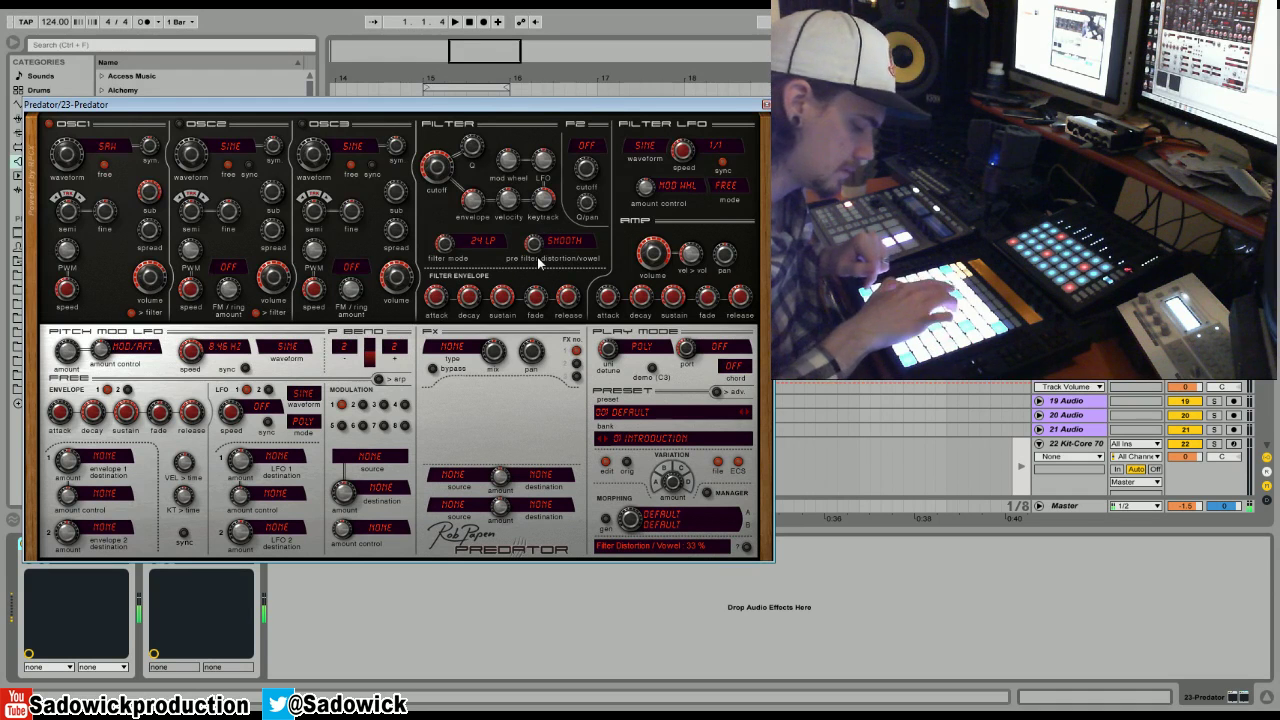
# - Set Play Mode to Arp and reduce the arpeggiator pattern to 4 steps
pyautogui.click(641, 347)
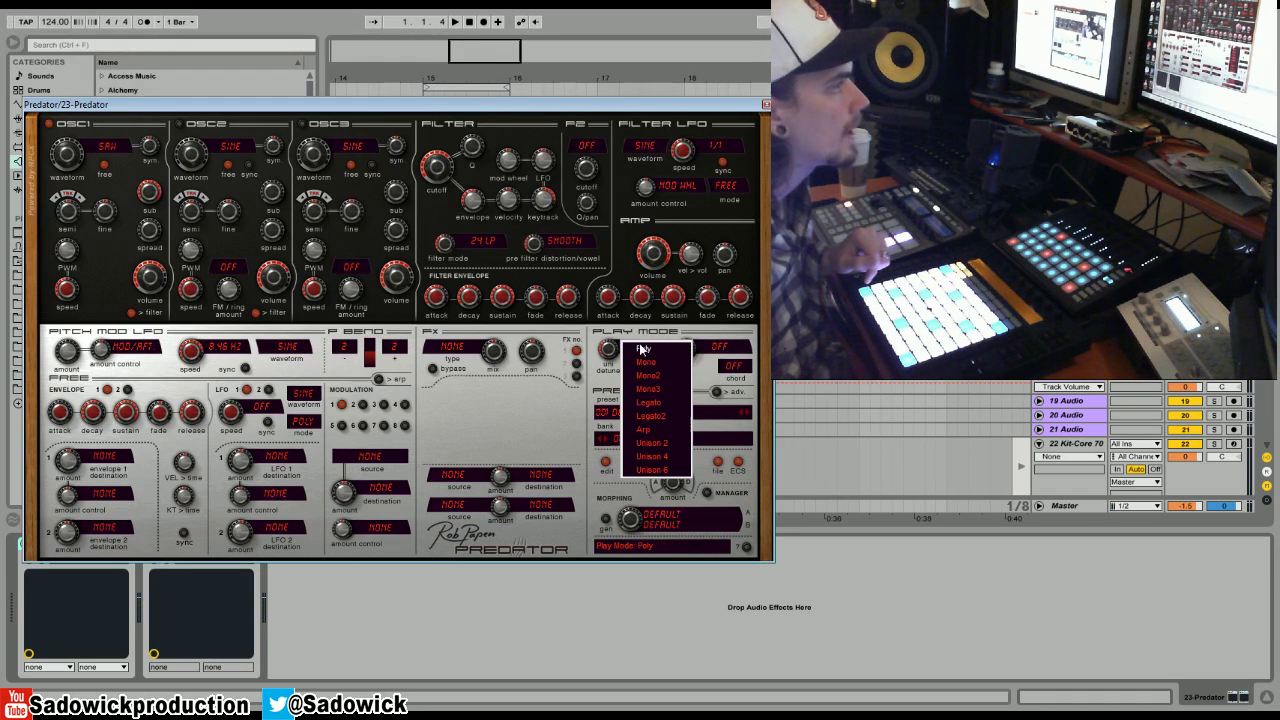
pyautogui.click(663, 428)
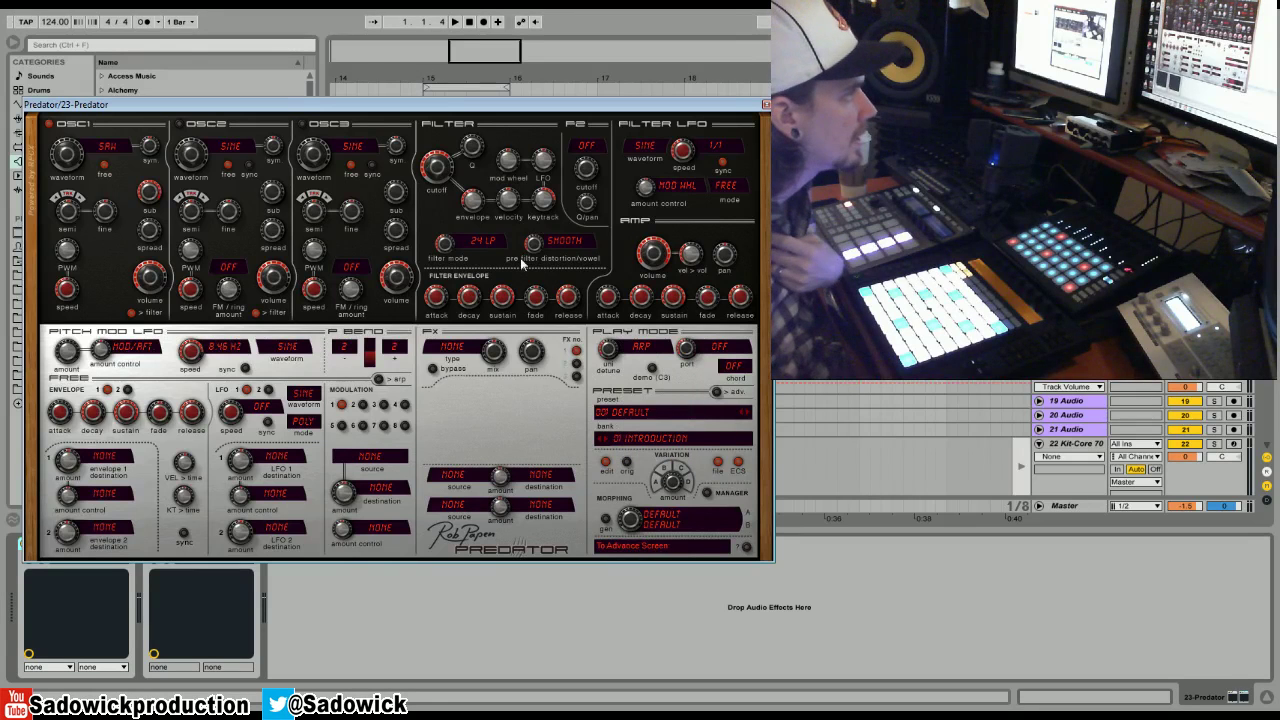
pyautogui.click(379, 381)
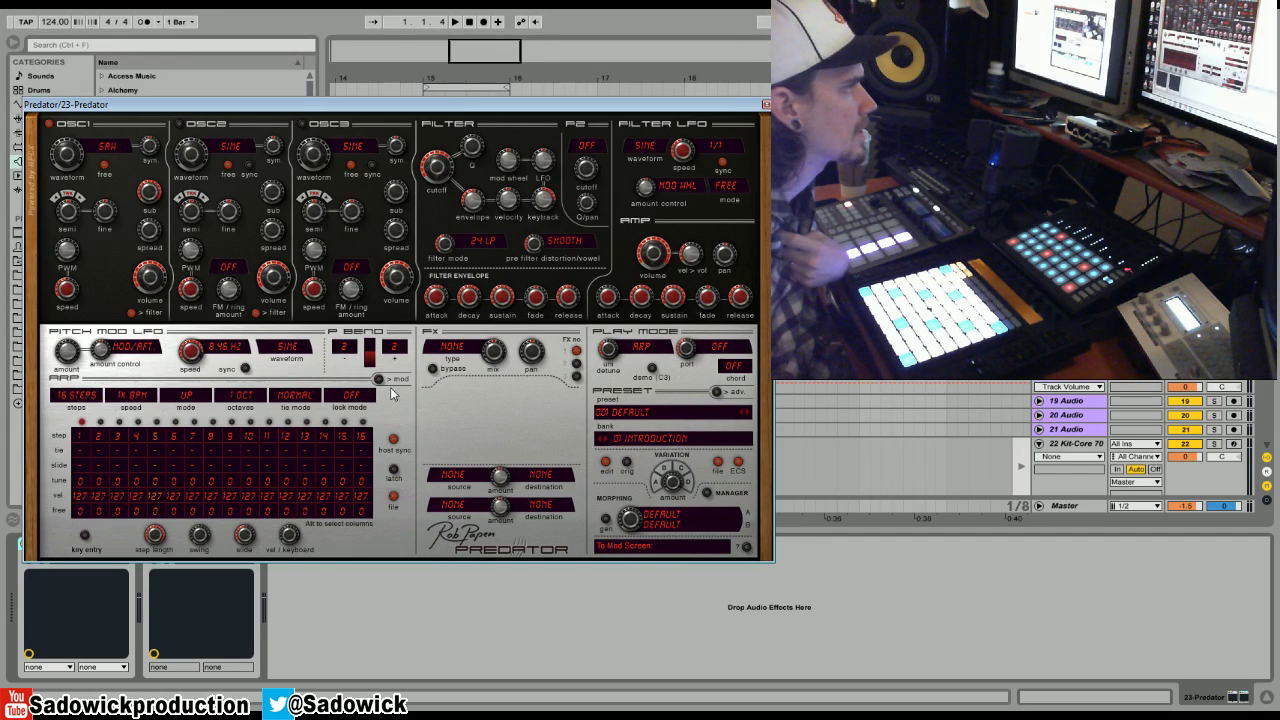
pyautogui.click(87, 398)
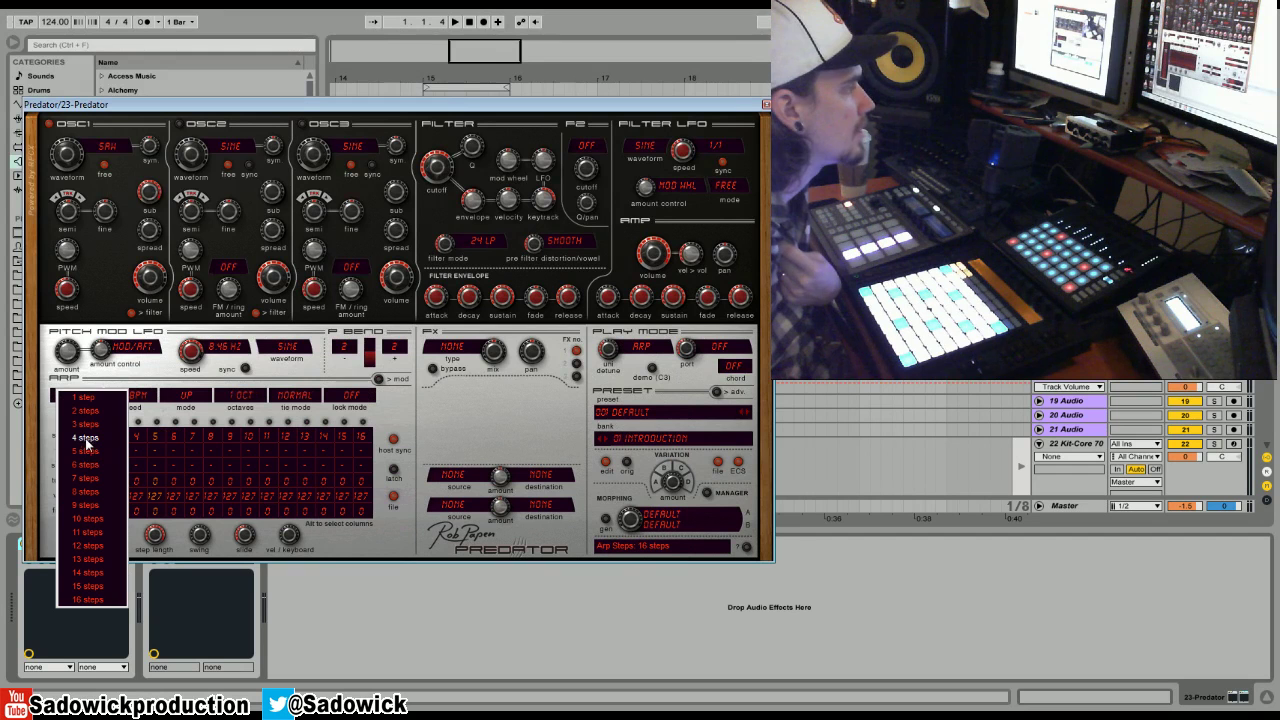
pyautogui.click(85, 438)
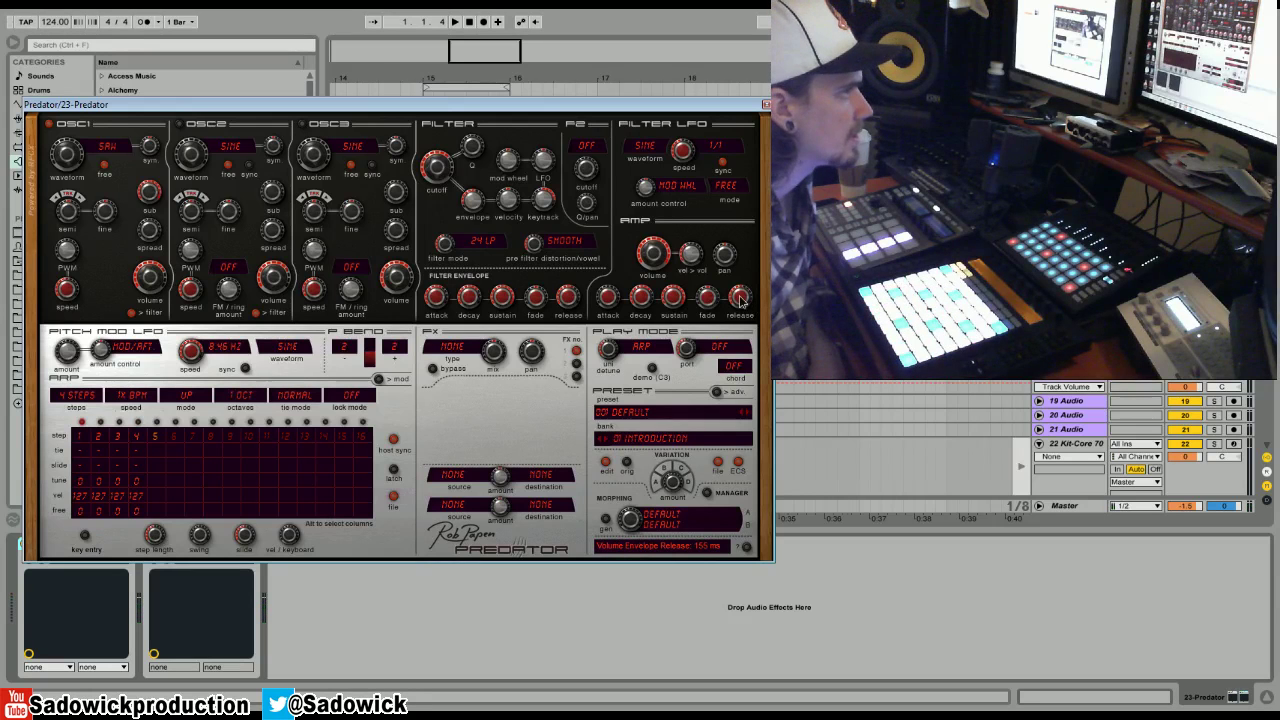
# - Shorten the amp release to 4 ms and change oscillator 2 from sine to Saw
pyautogui.moveTo(741, 298); pyautogui.dragTo(745, 347)
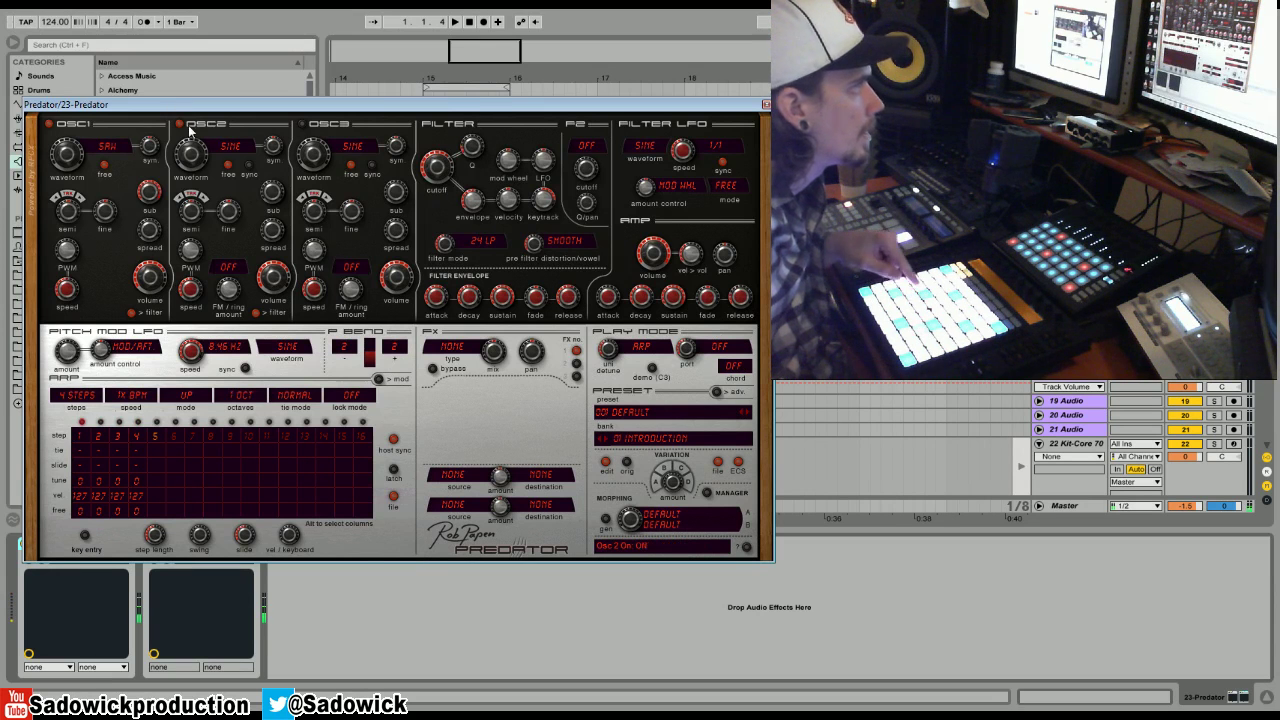
pyautogui.click(220, 146)
pyautogui.moveTo(260, 150)
pyautogui.click(350, 160)
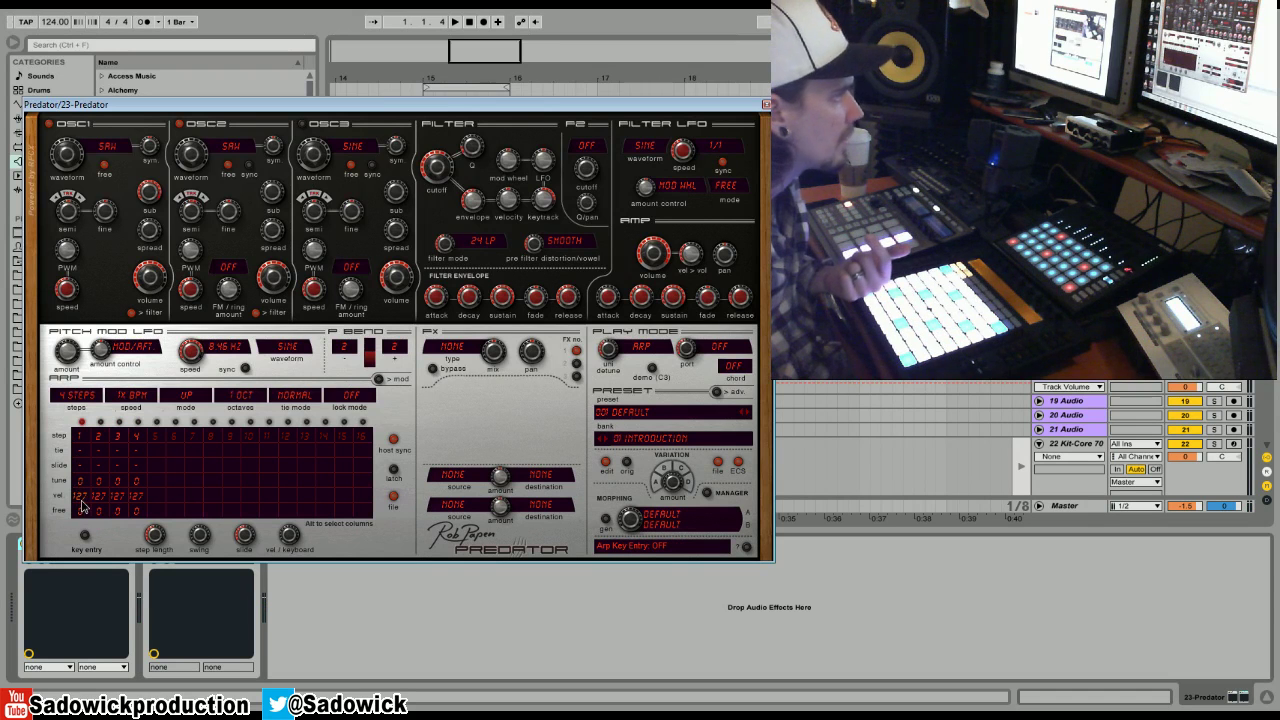
# - Set arp step 1 velocity to 90, step 3 tune to 5, swing about 41 %, cutoff 1.6 kHz
pyautogui.moveTo(82, 503); pyautogui.dragTo(73, 670)
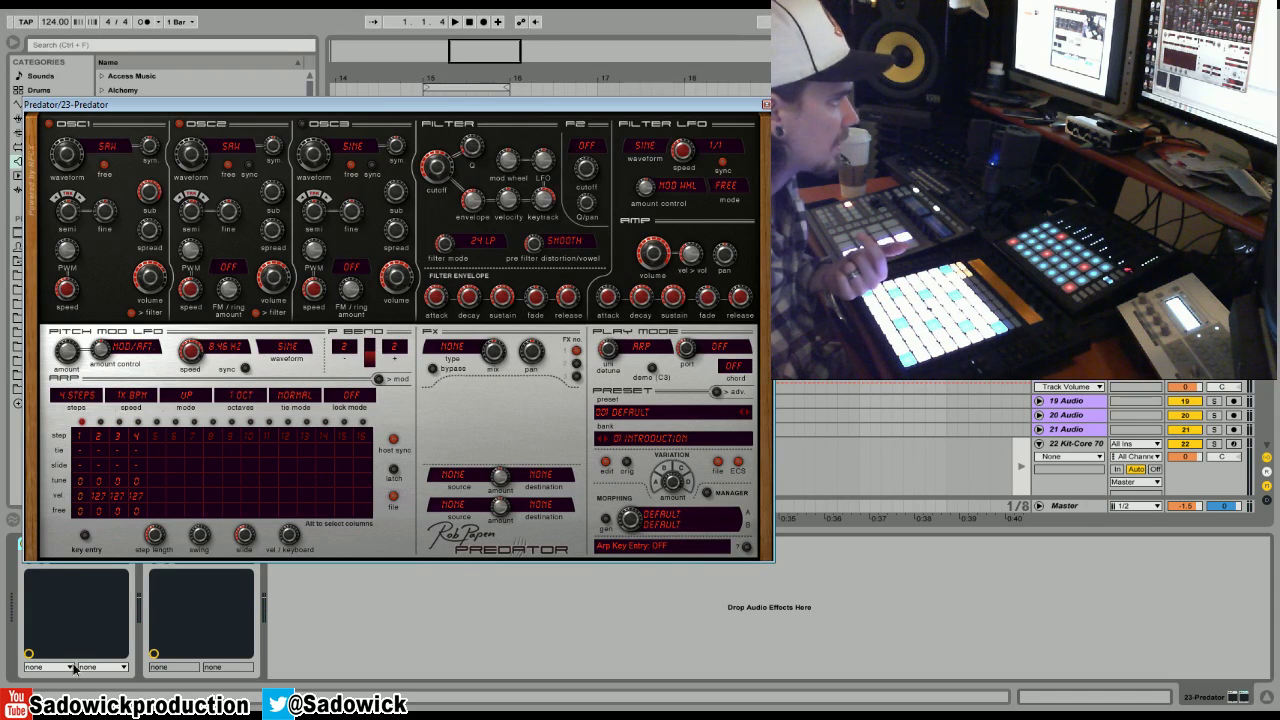
pyautogui.moveTo(118, 476); pyautogui.dragTo(113, 497)
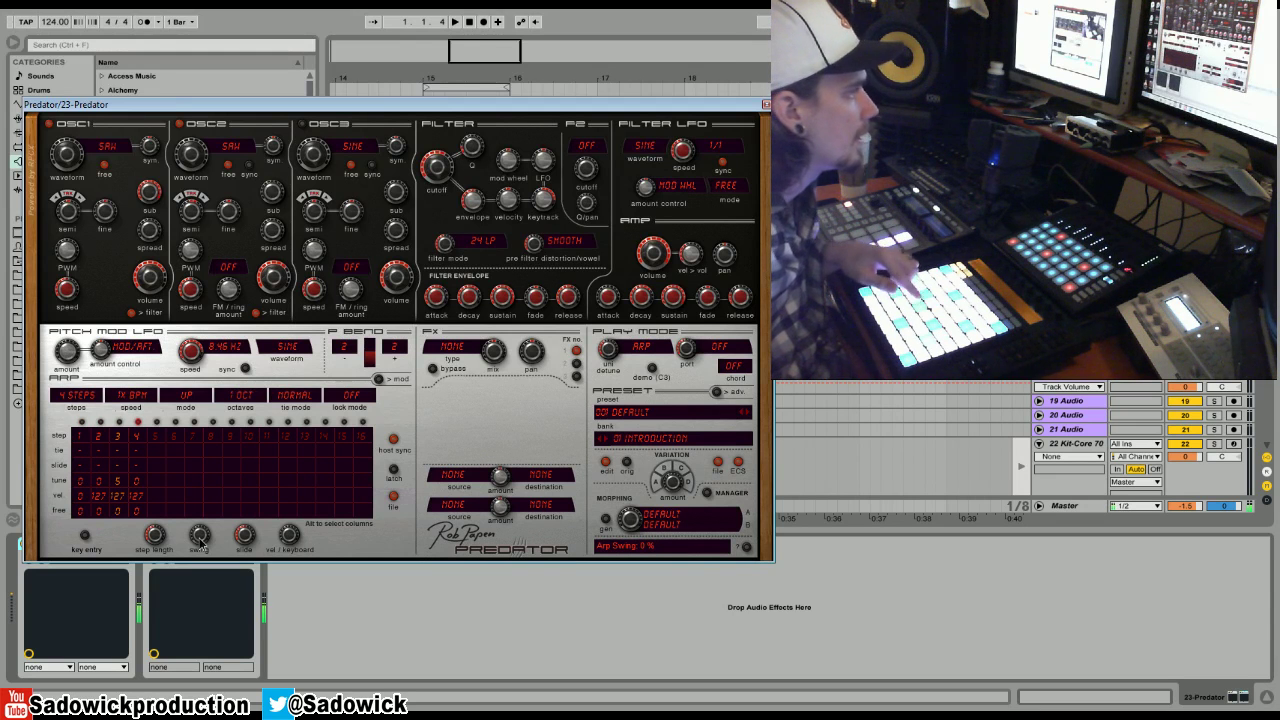
pyautogui.moveTo(200, 537); pyautogui.dragTo(210, 483)
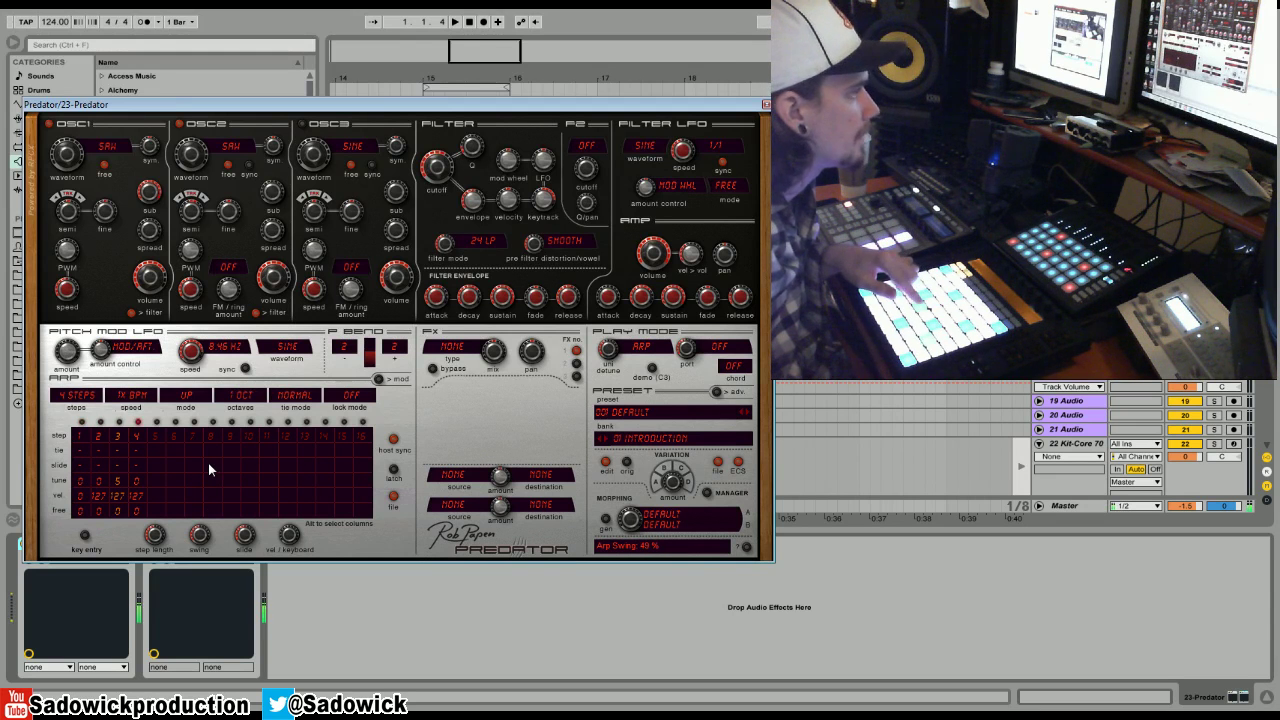
pyautogui.scroll(-3, 202, 540)
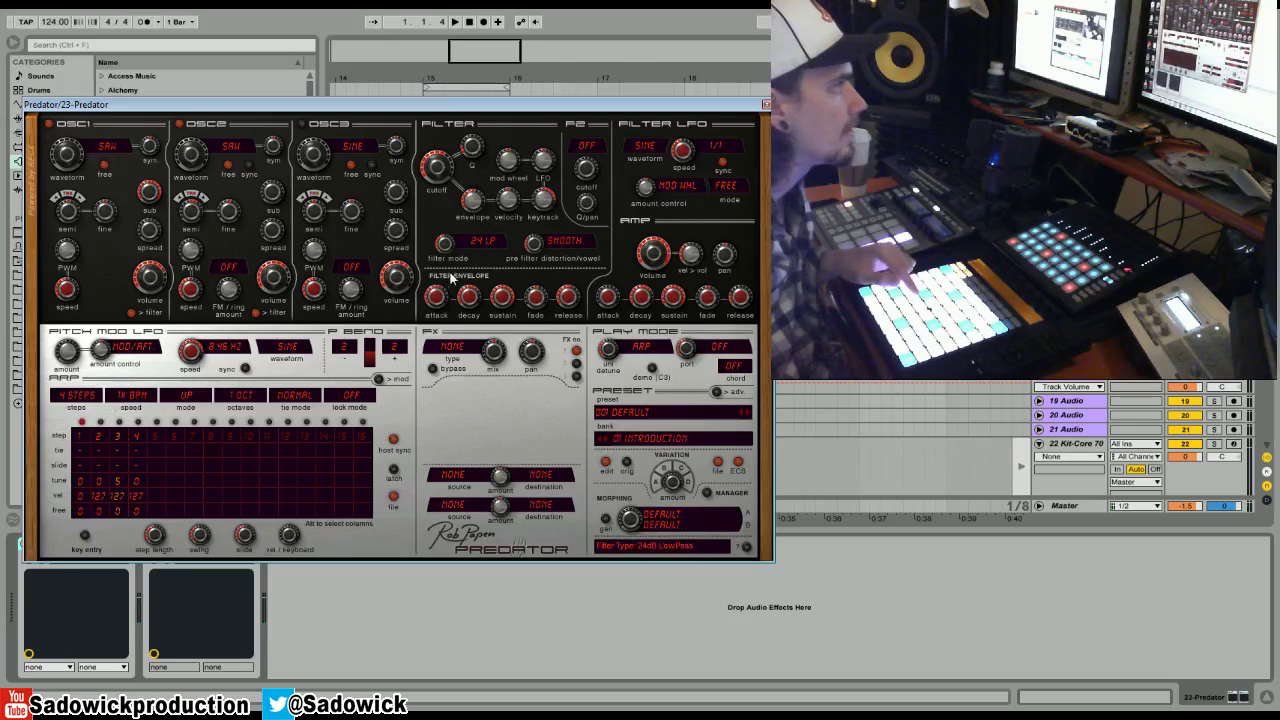
pyautogui.scroll(-3, 437, 168)
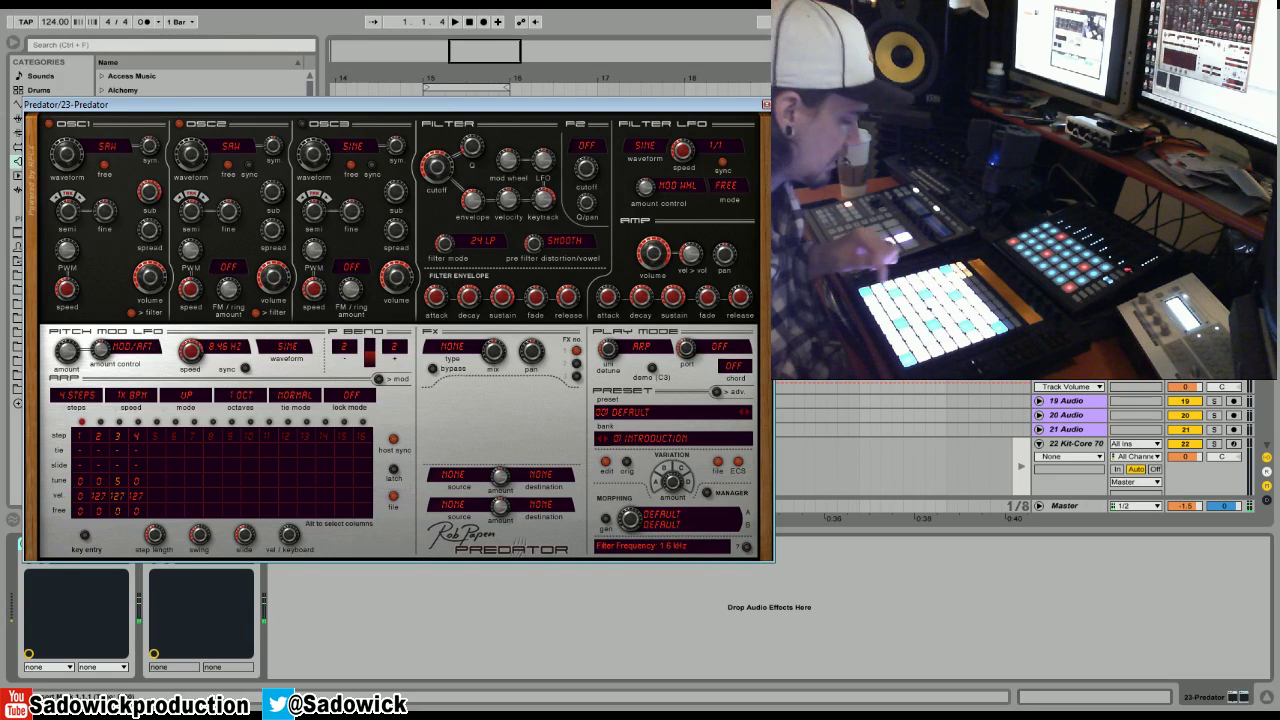
pyautogui.press('space')
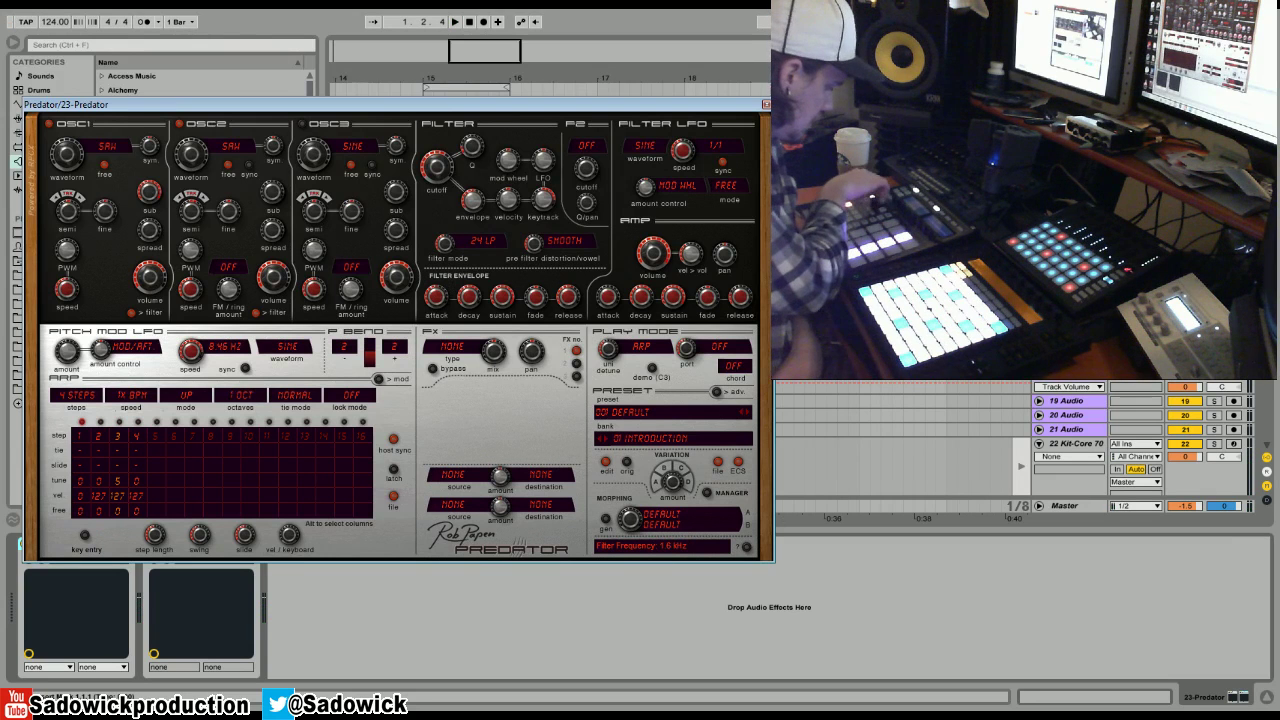
pyautogui.press('space')
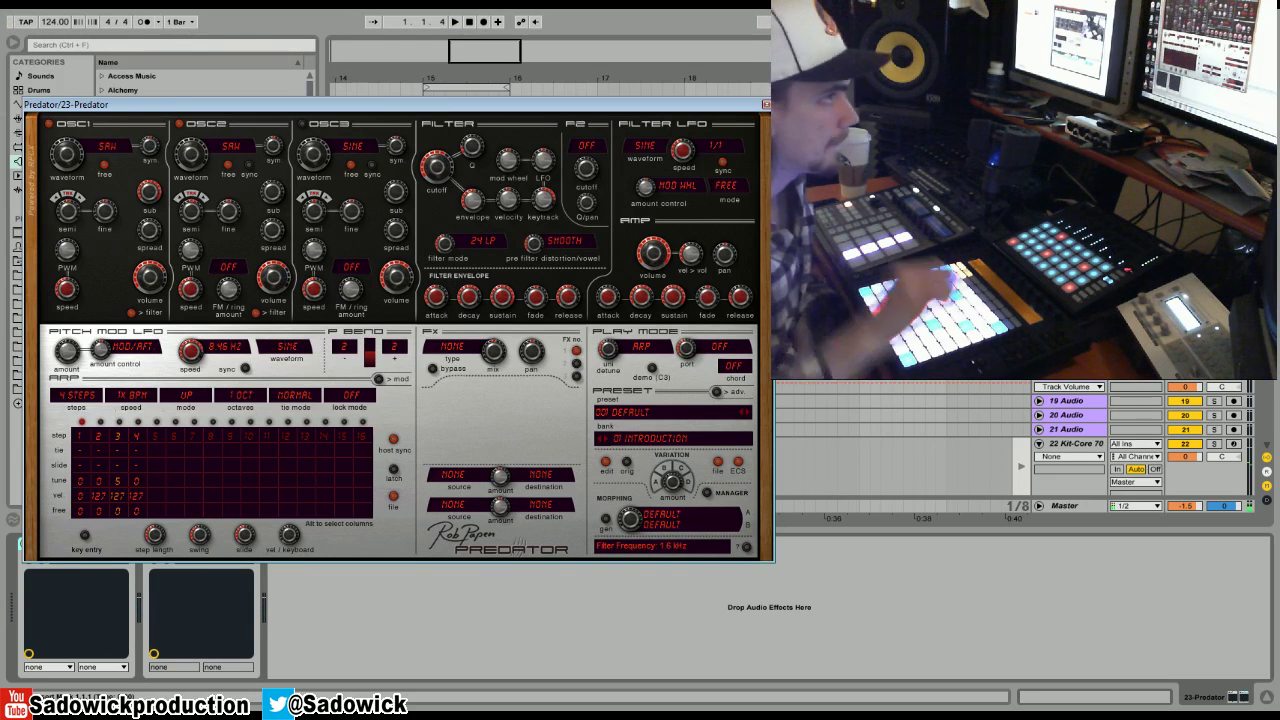
pyautogui.press('Tab')
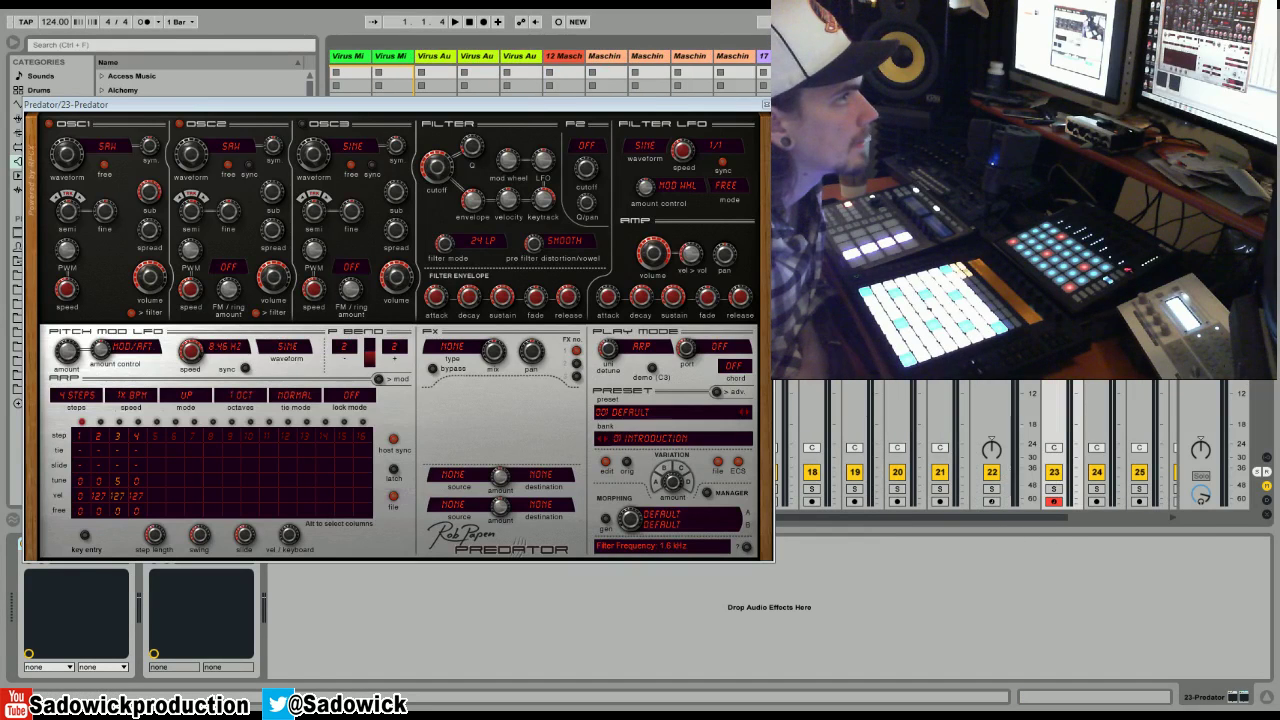
pyautogui.press('Tab')
pyautogui.press('space')
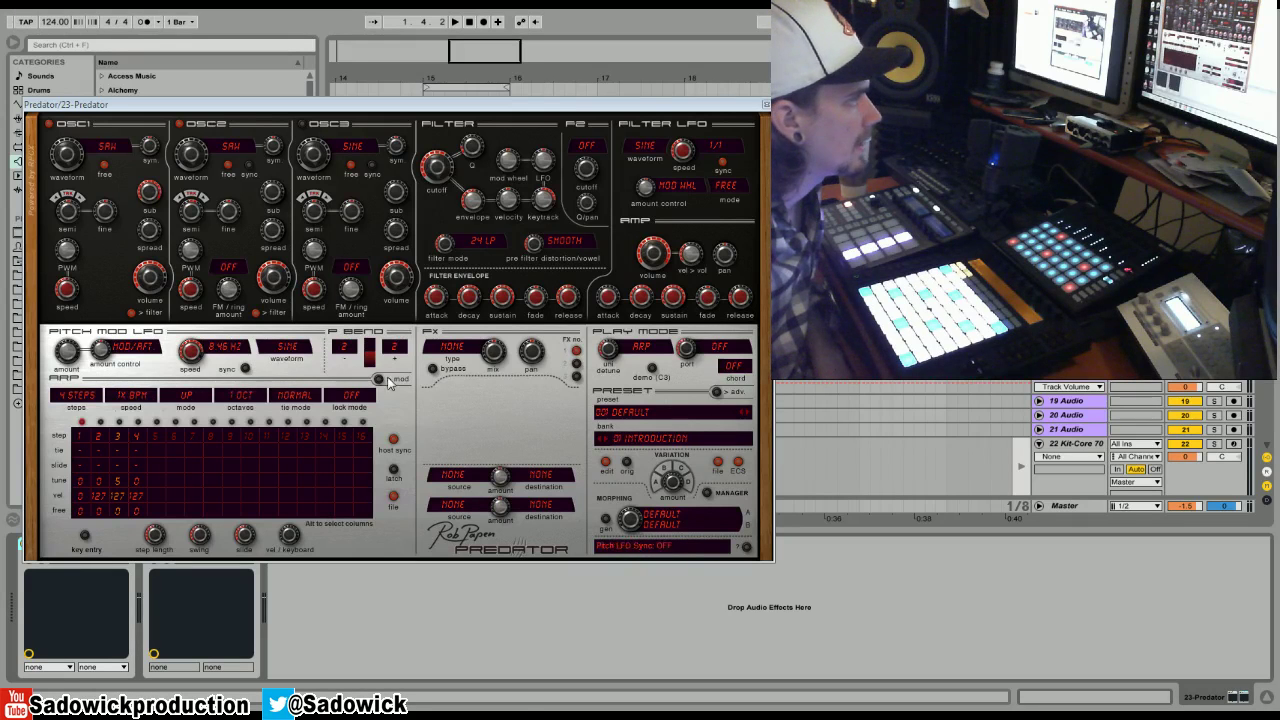
# - Put Amp Sim in the first FX slot and raise its mix to about 28 %
pyautogui.click(455, 348)
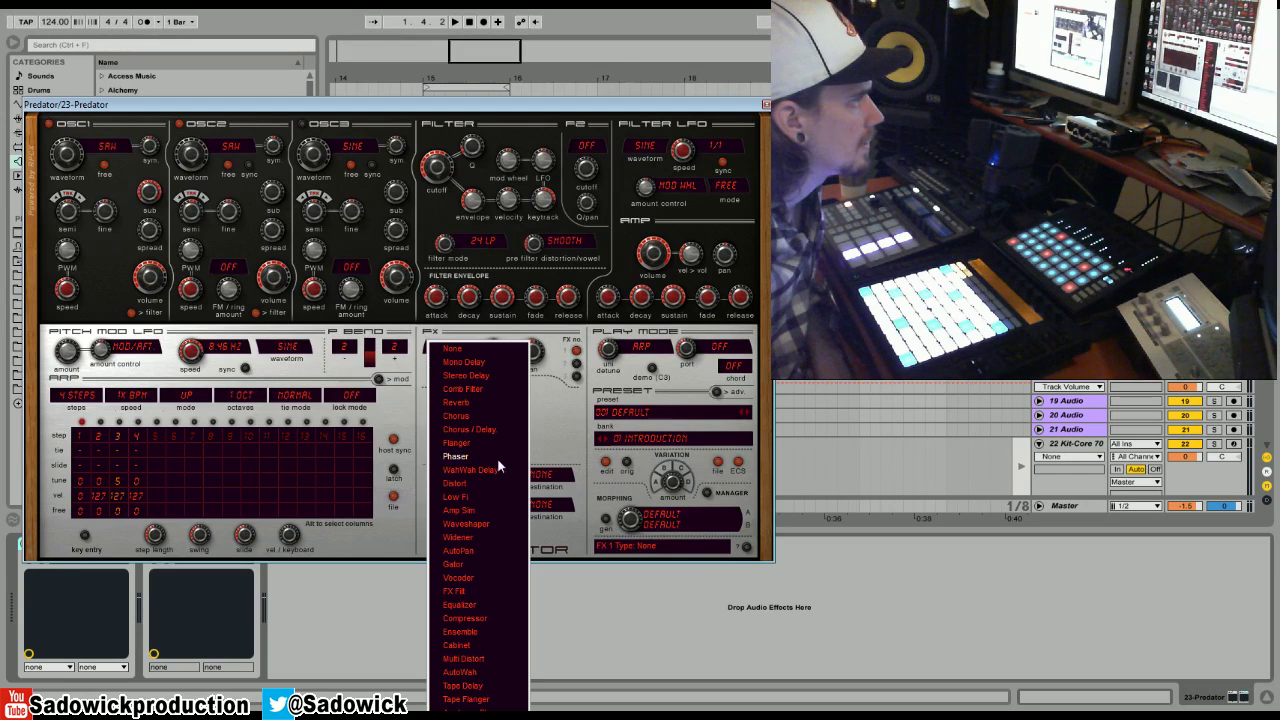
pyautogui.click(479, 484)
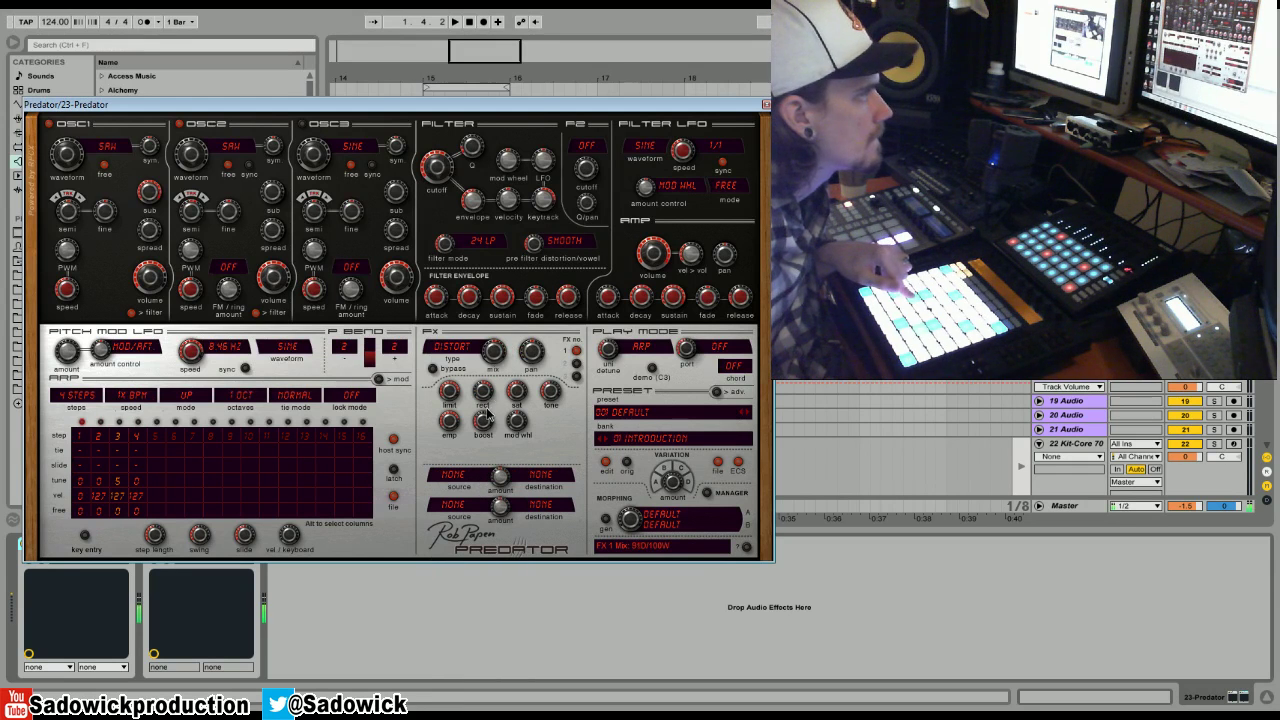
pyautogui.click(452, 347)
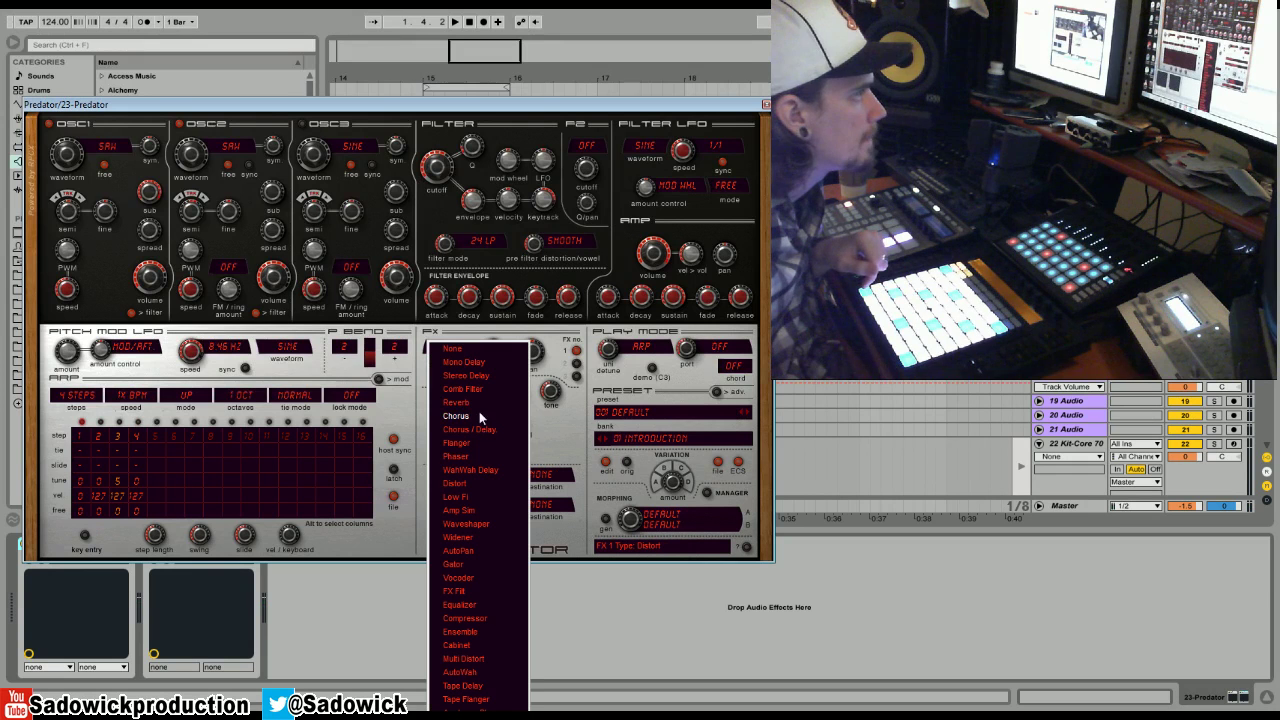
pyautogui.click(469, 509)
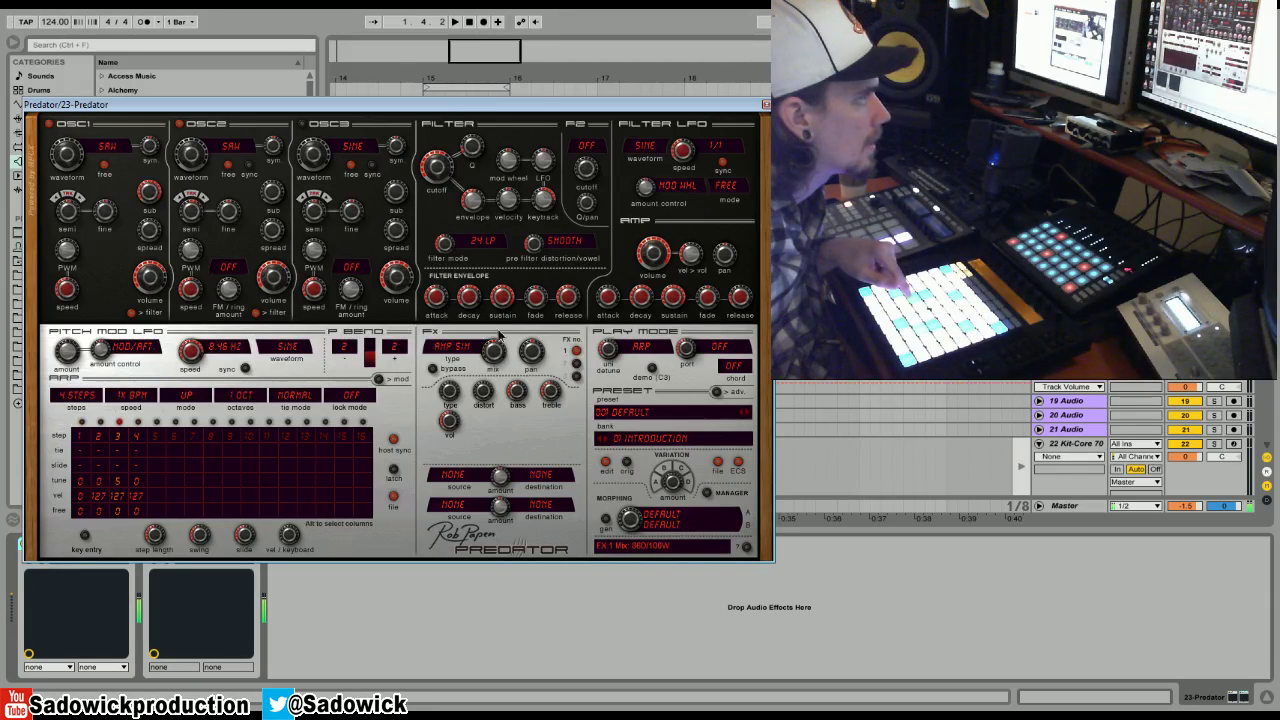
pyautogui.moveTo(503, 372); pyautogui.dragTo(503, 358)
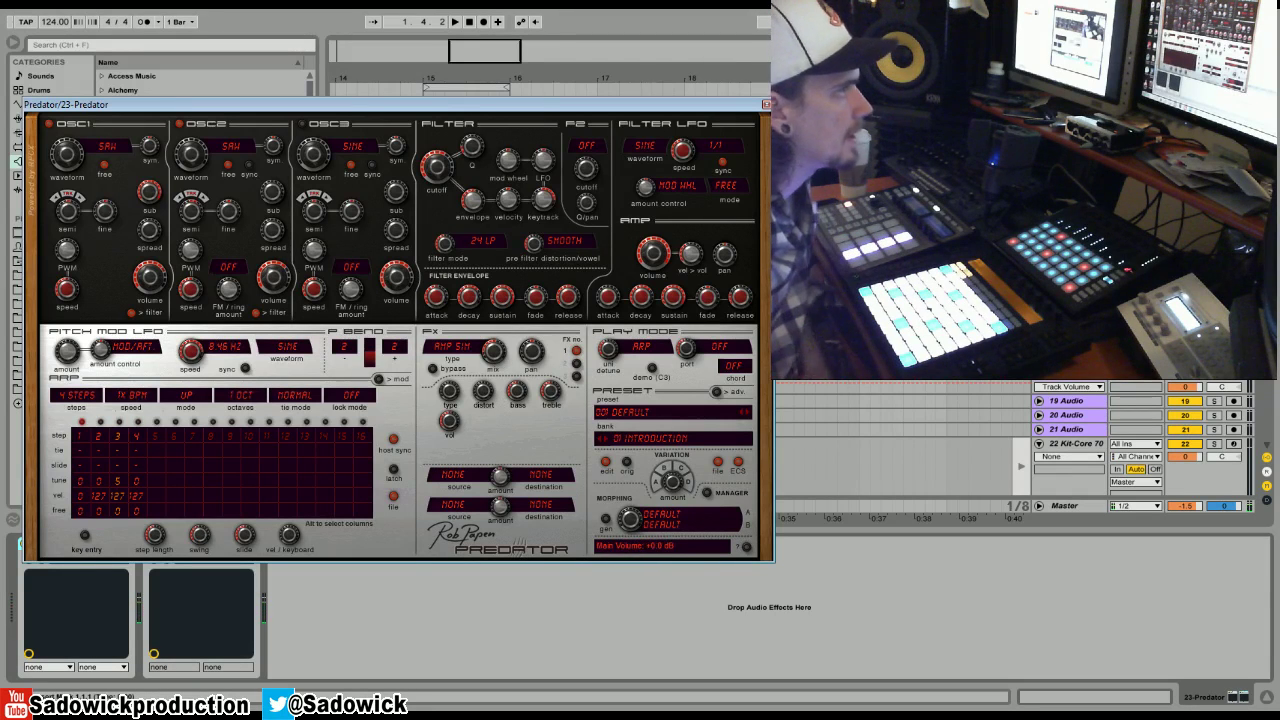